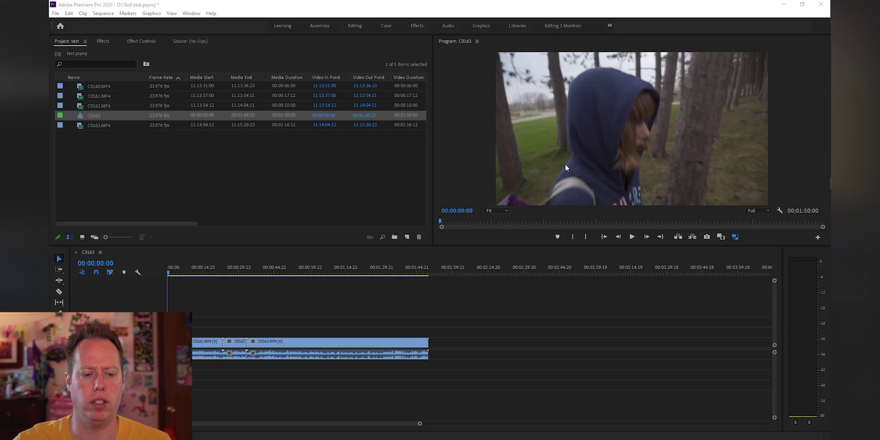
Set the C0163 sequence frame height to 1920 for 3840x1920 and accept deleting its previews
{"action": "left_click", "coordinate": [379, 286]}
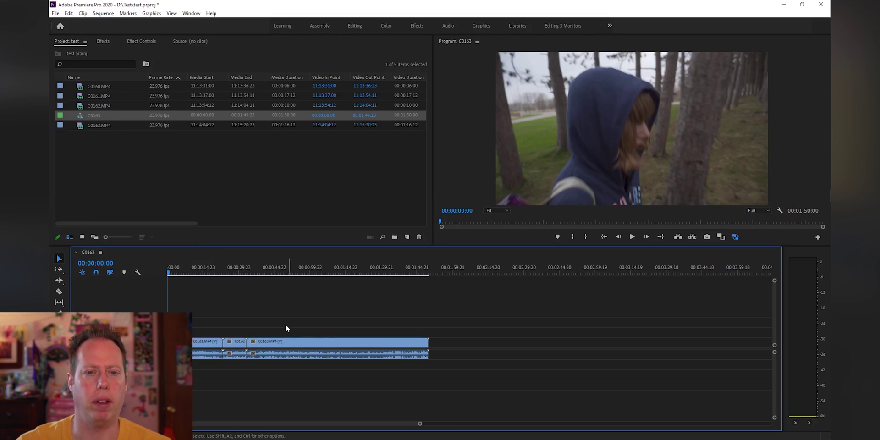
{"action": "left_click", "coordinate": [105, 13]}
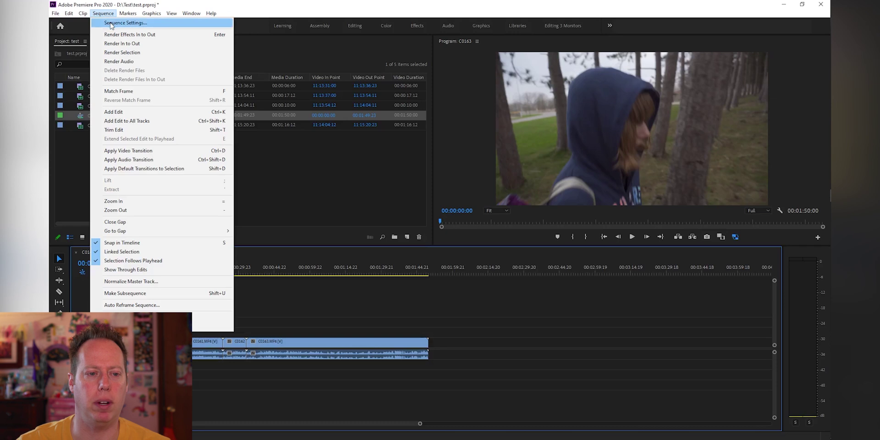
{"action": "left_click", "coordinate": [124, 23]}
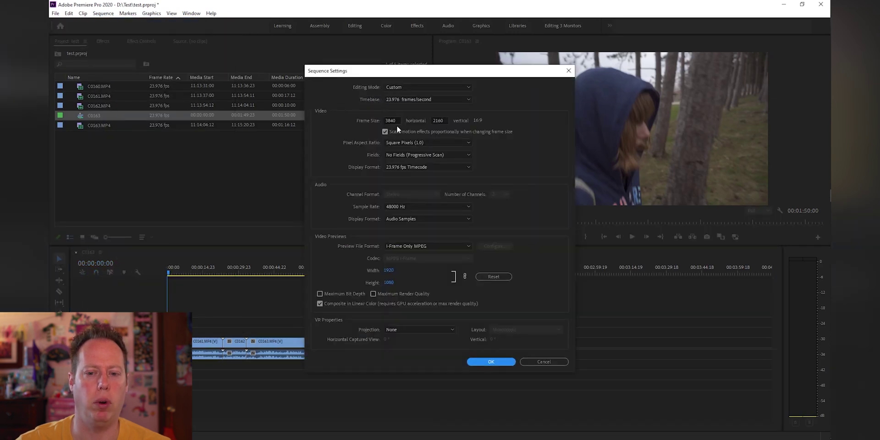
{"action": "left_click", "coordinate": [443, 125]}
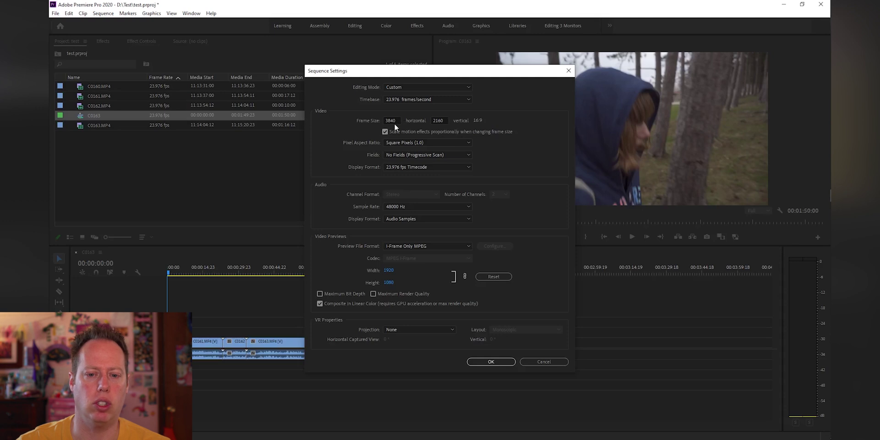
{"action": "double_click", "coordinate": [445, 120]}
{"action": "type", "text": "1920"}
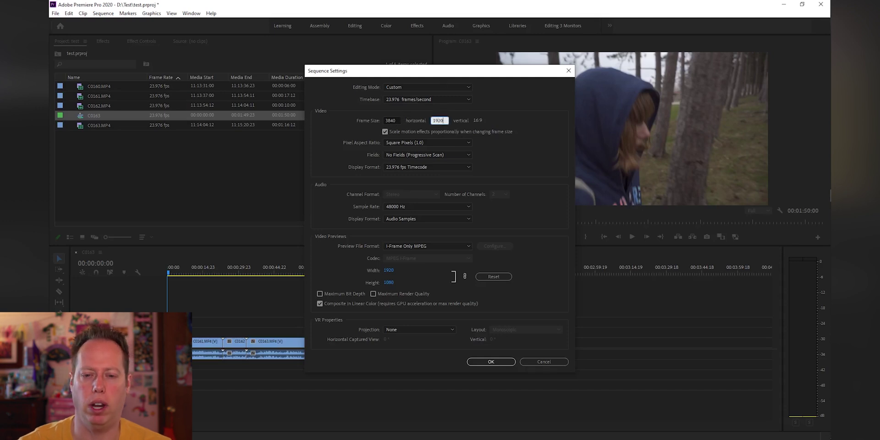
{"action": "key", "text": "Return"}
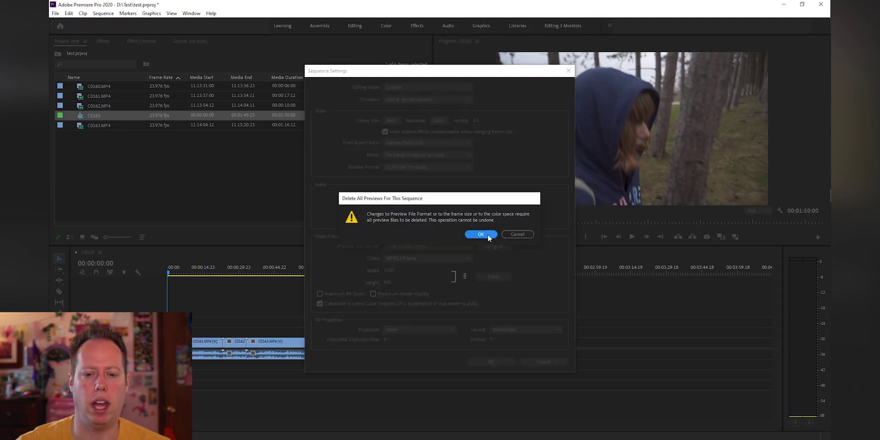
{"action": "left_click", "coordinate": [479, 234]}
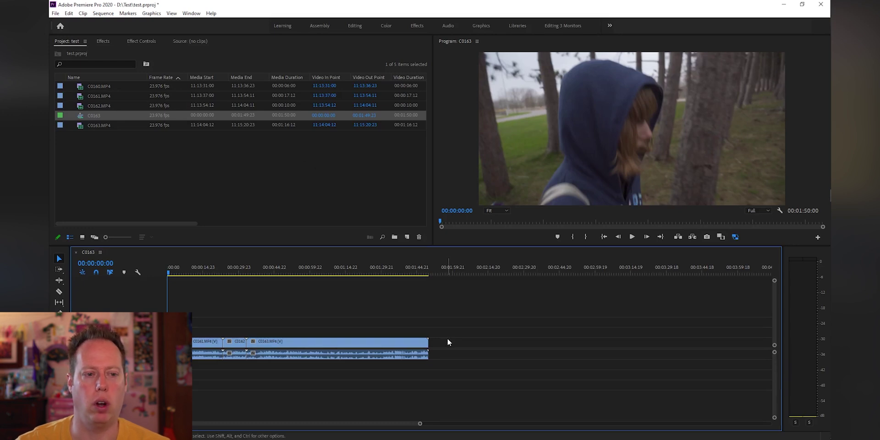
Open Export Settings and choose H.264 format with the YouTube 2160p 4K Ultra HD preset
{"action": "left_click", "coordinate": [56, 13]}
{"action": "mouse_move", "coordinate": [79, 255]}
{"action": "left_click", "coordinate": [193, 256]}
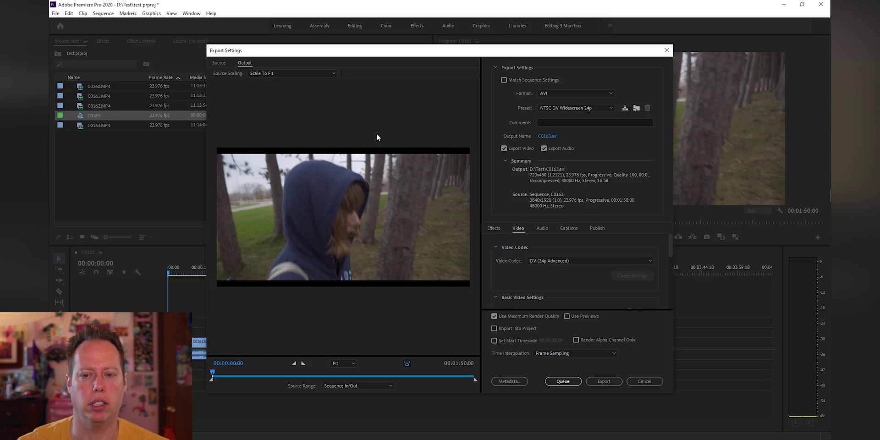
{"action": "left_click", "coordinate": [569, 95]}
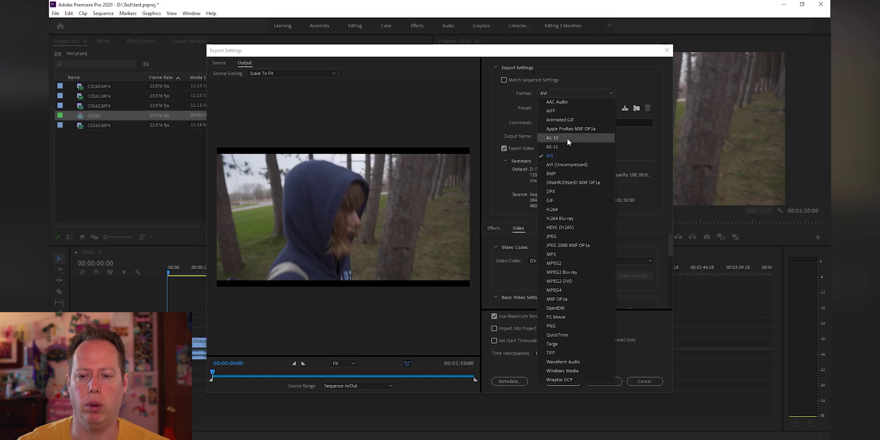
{"action": "left_click", "coordinate": [566, 212]}
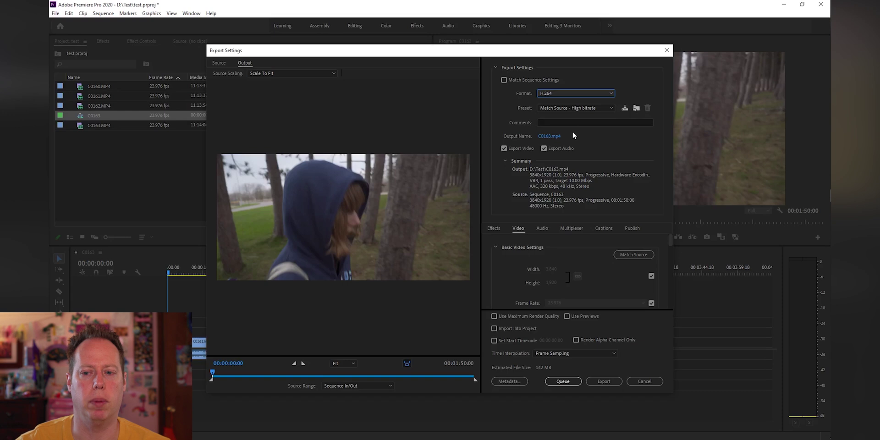
{"action": "left_click", "coordinate": [575, 108]}
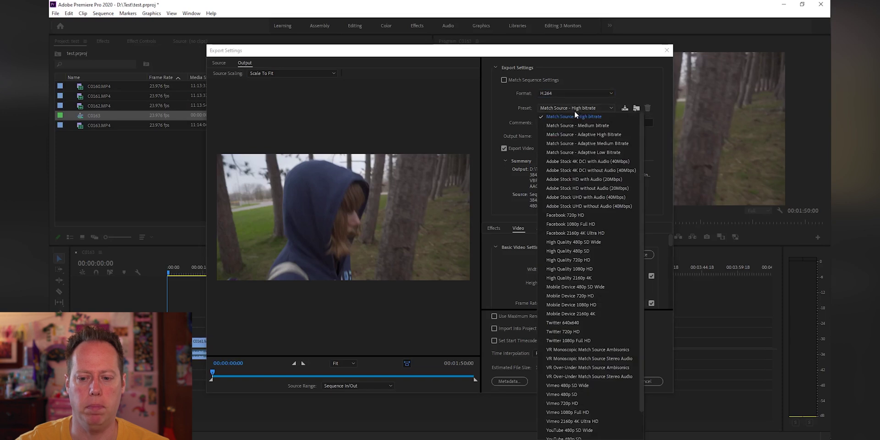
{"action": "scroll", "coordinate": [582, 293], "scroll_direction": "down", "scroll_amount": 2}
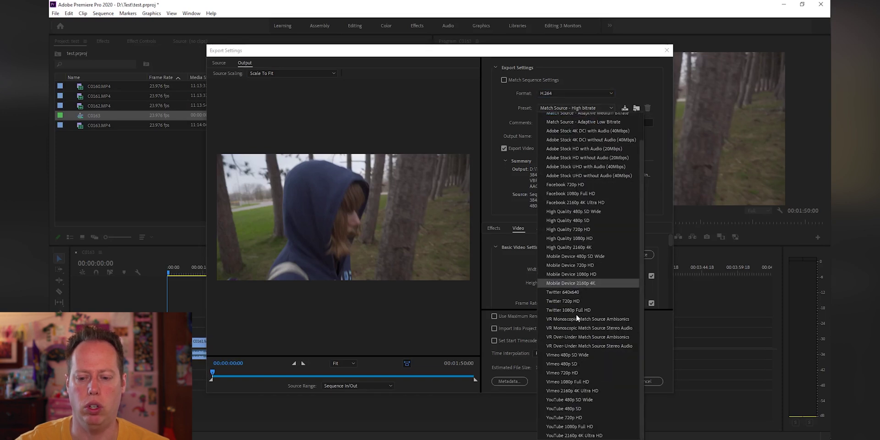
{"action": "left_click", "coordinate": [594, 436]}
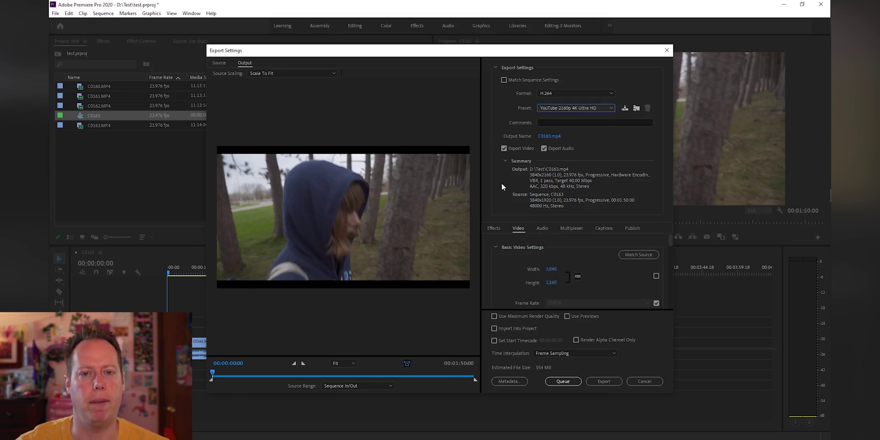
Name the exported file 'Test Footage'
{"action": "left_click", "coordinate": [548, 136]}
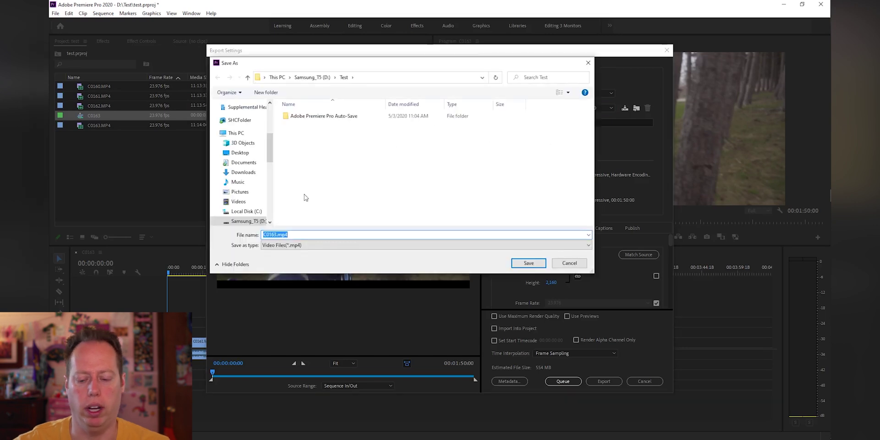
{"action": "type", "text": "Test Foota"}
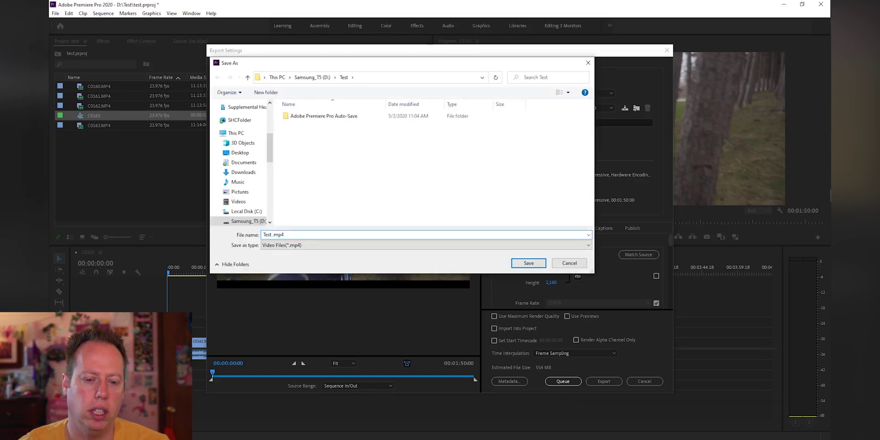
{"action": "type", "text": "ge"}
{"action": "key", "text": "Return"}
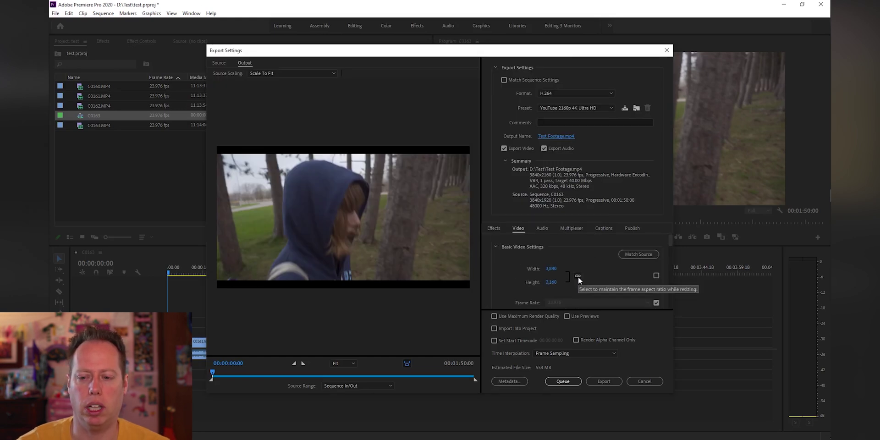
Unlink width and height and set the export height to 1920
{"action": "left_click", "coordinate": [577, 276]}
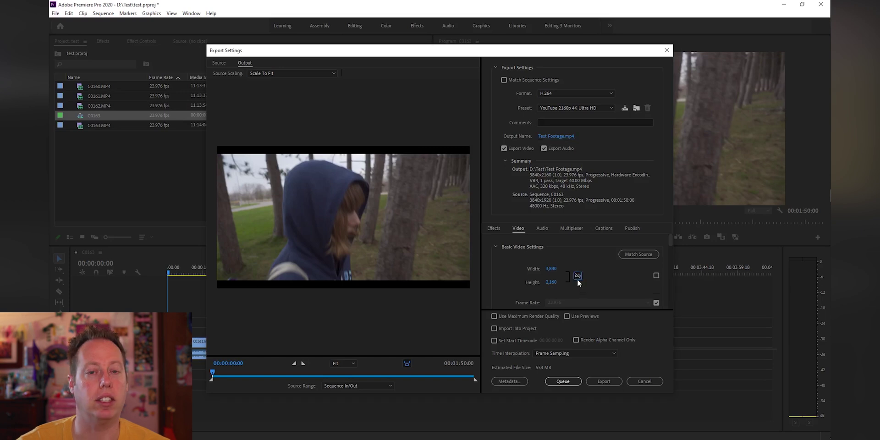
{"action": "left_click", "coordinate": [550, 282]}
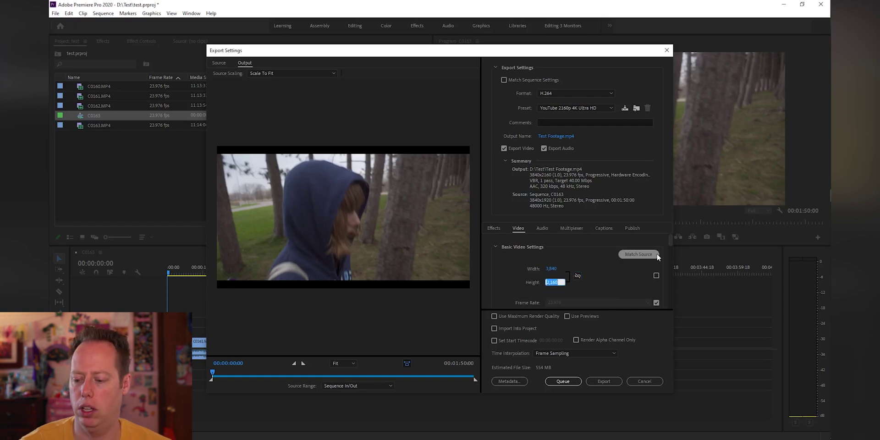
{"action": "type", "text": "1920"}
{"action": "key", "text": "Return"}
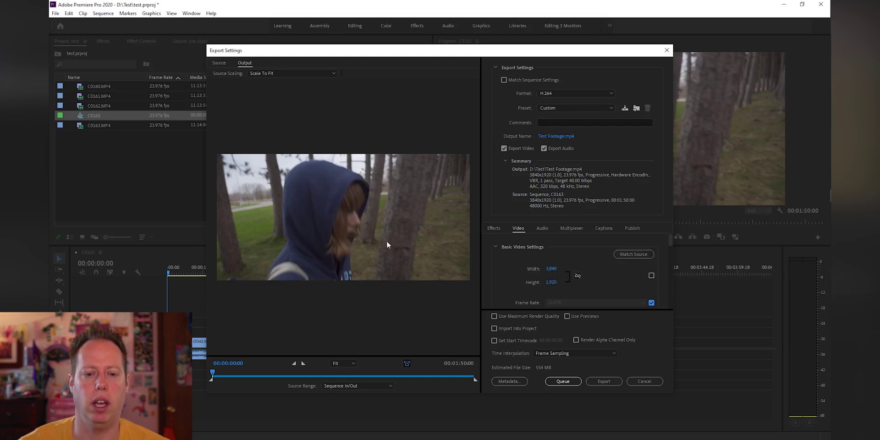
Set Bitrate Encoding to VBR, 2 pass
{"action": "scroll", "coordinate": [484, 265], "scroll_direction": "down", "scroll_amount": 3}
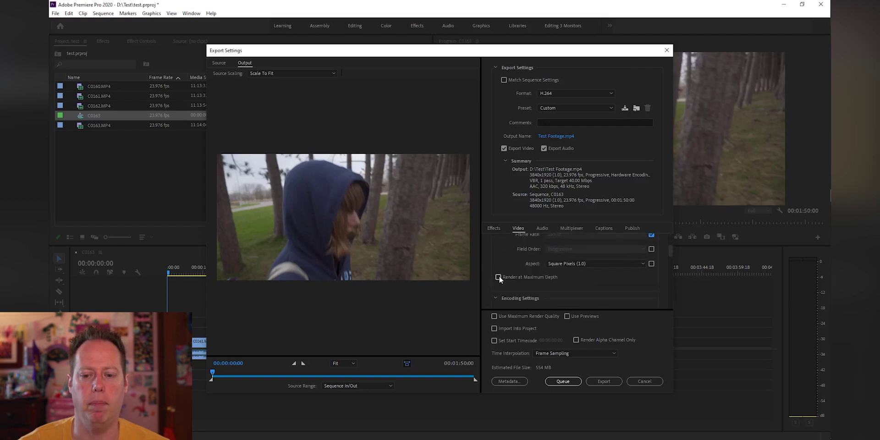
{"action": "scroll", "coordinate": [497, 250], "scroll_direction": "down", "scroll_amount": 2}
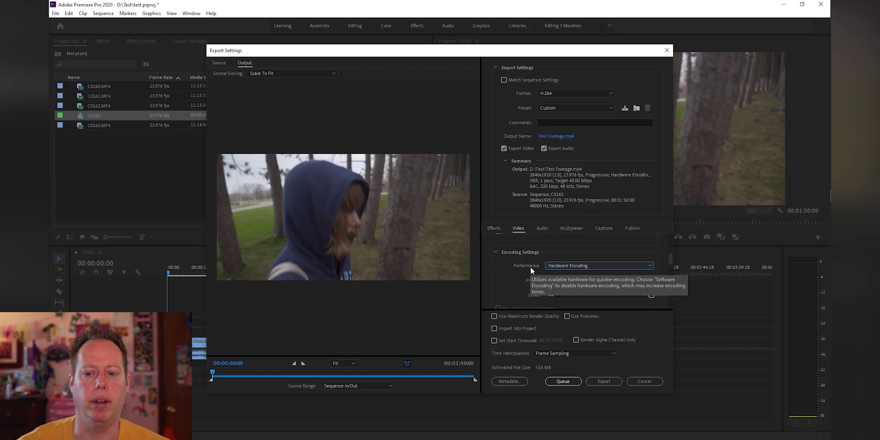
{"action": "scroll", "coordinate": [550, 270], "scroll_direction": "down", "scroll_amount": 2}
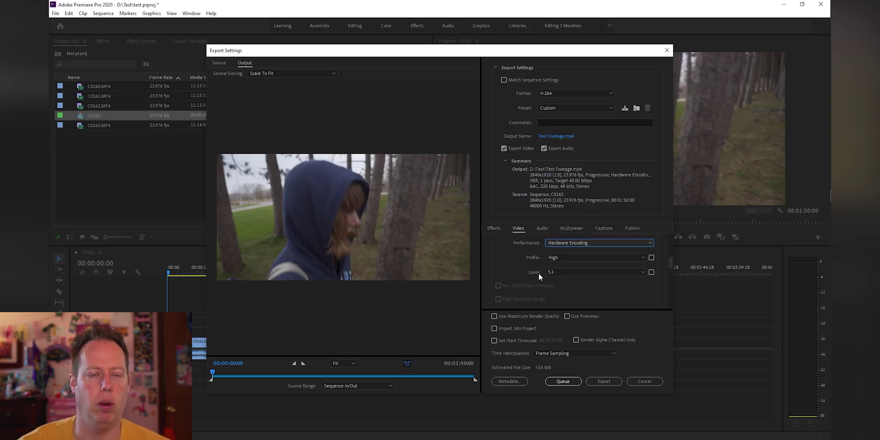
{"action": "scroll", "coordinate": [488, 269], "scroll_direction": "down", "scroll_amount": 3}
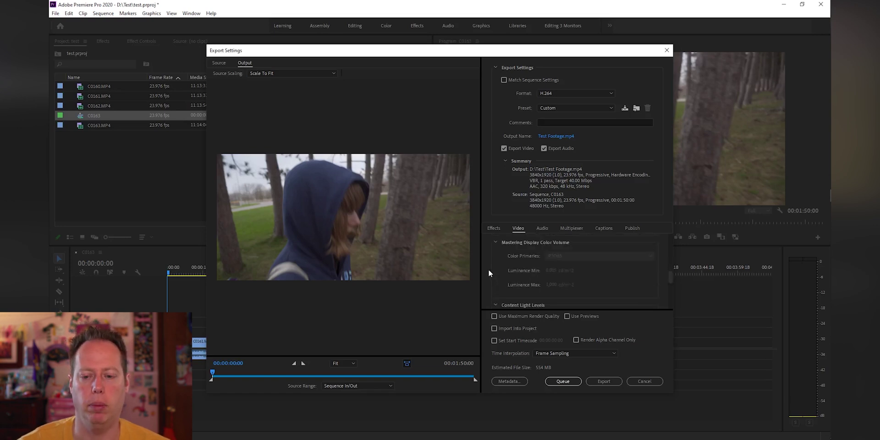
{"action": "scroll", "coordinate": [488, 268], "scroll_direction": "down", "scroll_amount": 4}
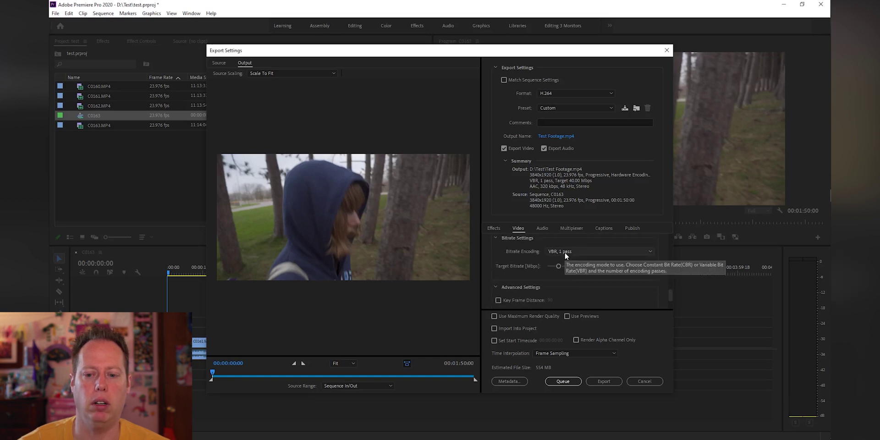
{"action": "left_click", "coordinate": [564, 252]}
{"action": "left_click", "coordinate": [561, 277]}
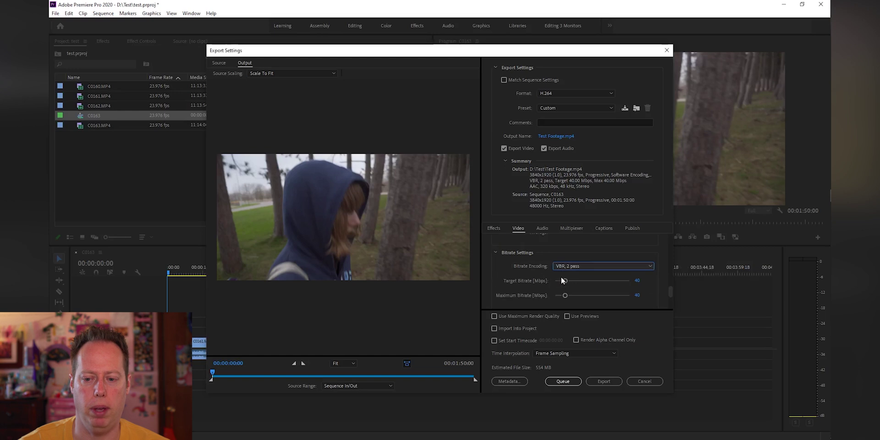
Enter a 50 Mbps target bitrate and a 60 Mbps maximum bitrate
{"action": "left_click", "coordinate": [636, 281]}
{"action": "type", "text": "50"}
{"action": "key", "text": "Tab"}
{"action": "left_click", "coordinate": [636, 296]}
{"action": "type", "text": "60"}
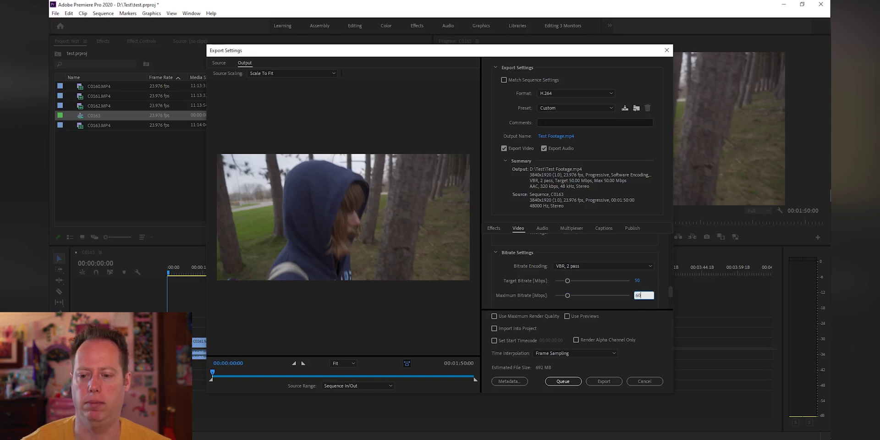
{"action": "key", "text": "Tab"}
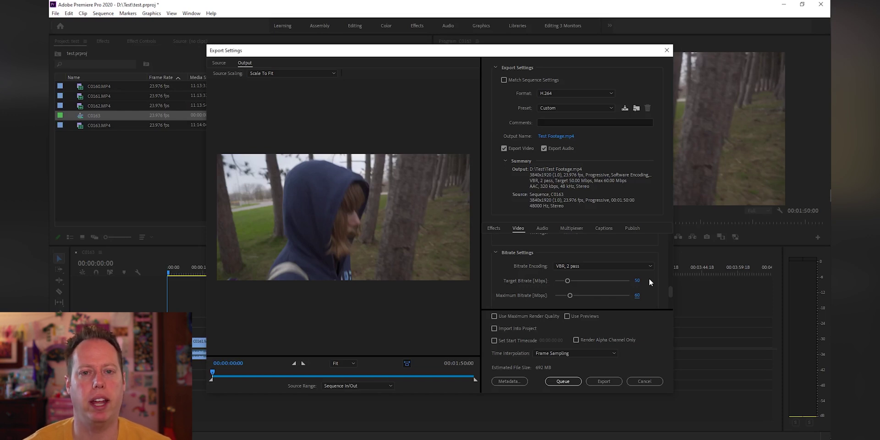
{"action": "scroll", "coordinate": [649, 279], "scroll_direction": "down", "scroll_amount": 4}
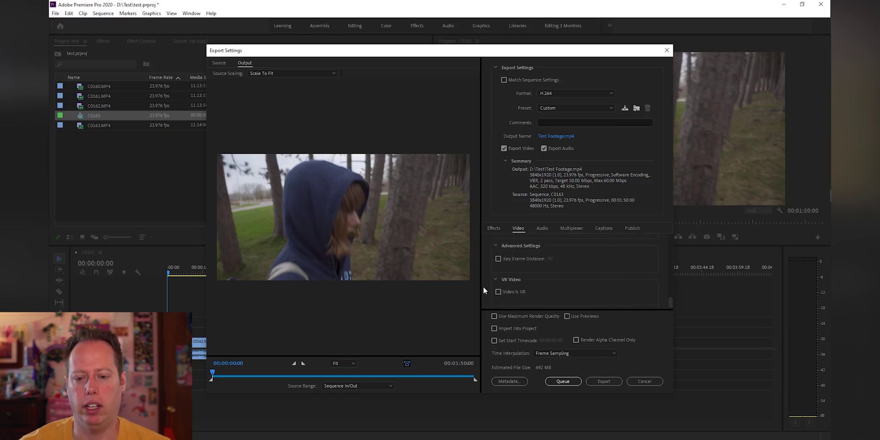
Enable Use Maximum Render Quality and add the export to the Media Encoder queue
{"action": "left_click", "coordinate": [494, 316]}
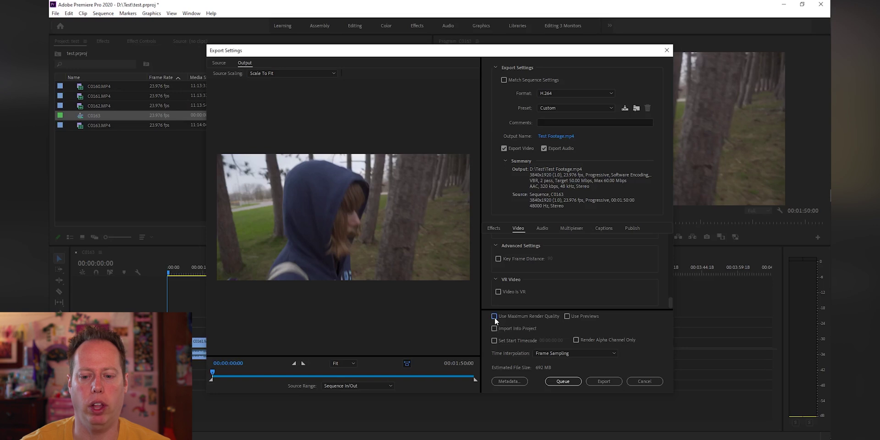
{"action": "left_click", "coordinate": [551, 383]}
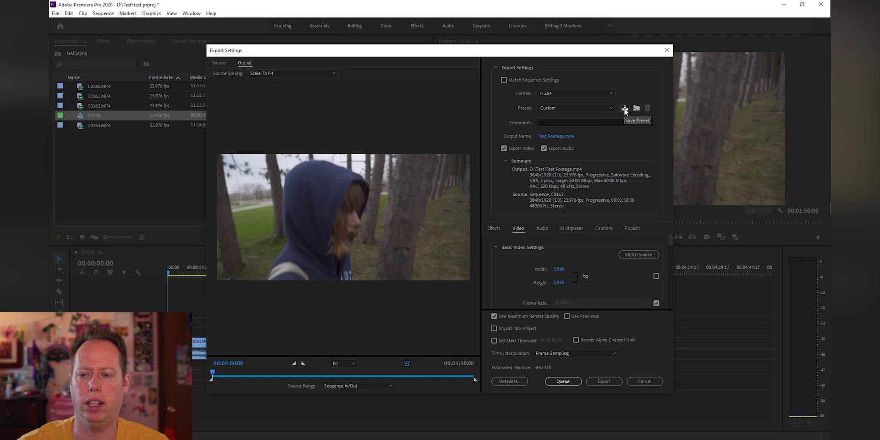
Save the current export settings as a preset named 'YouTube Export'
{"action": "left_click", "coordinate": [625, 108]}
{"action": "type", "text": "YouTube Export"}
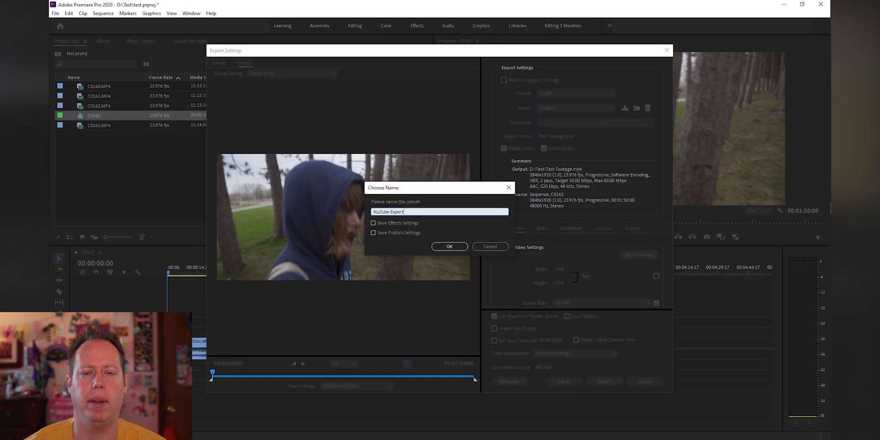
{"action": "left_click", "coordinate": [449, 247]}
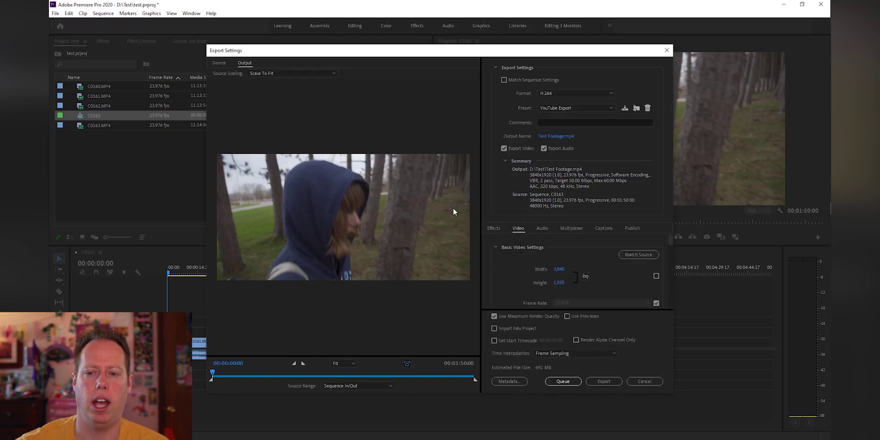
Check the Preset list to confirm 'YouTube Export' is selected, then close it
{"action": "left_click", "coordinate": [566, 107]}
{"action": "scroll", "coordinate": [577, 170], "scroll_direction": "up", "scroll_amount": 1}
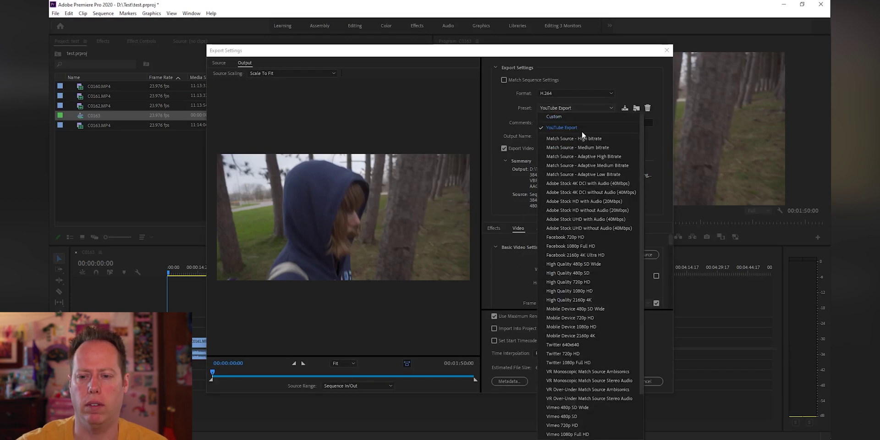
{"action": "key", "text": "Escape"}
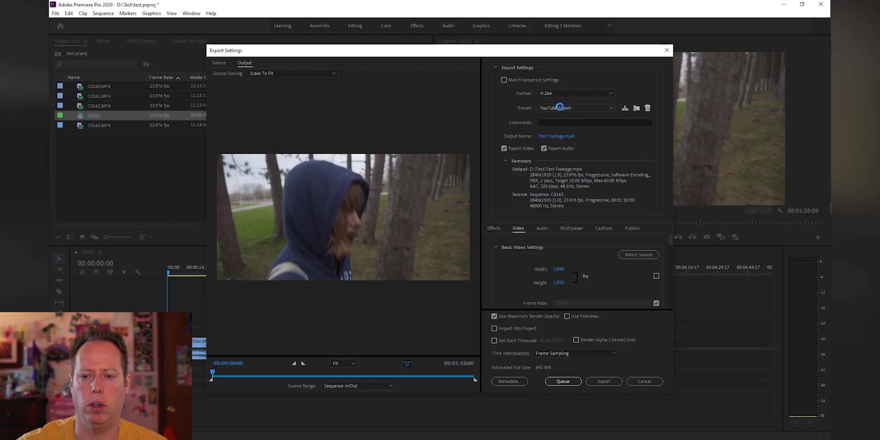